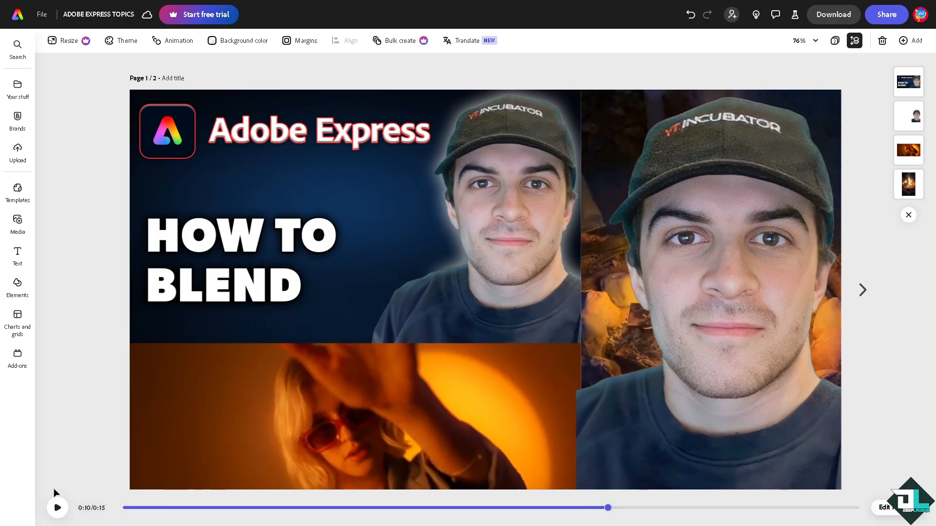
# Play the current page's preview and add a new blank page of the same size
pyautogui.click(57, 508)
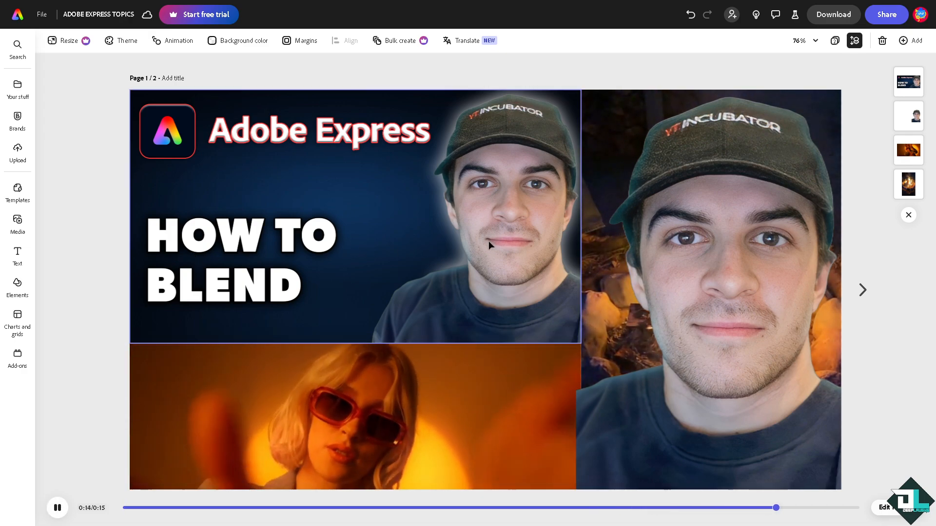
pyautogui.click(910, 41)
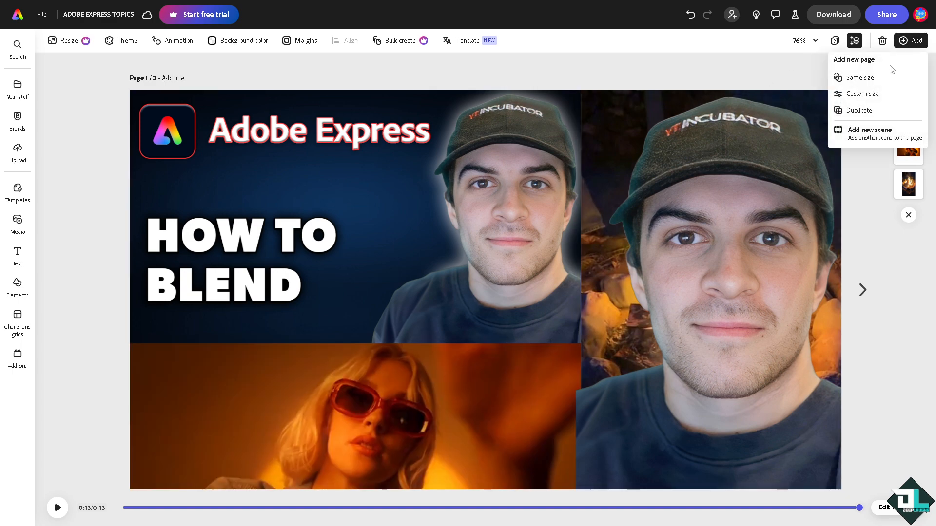
pyautogui.click(872, 83)
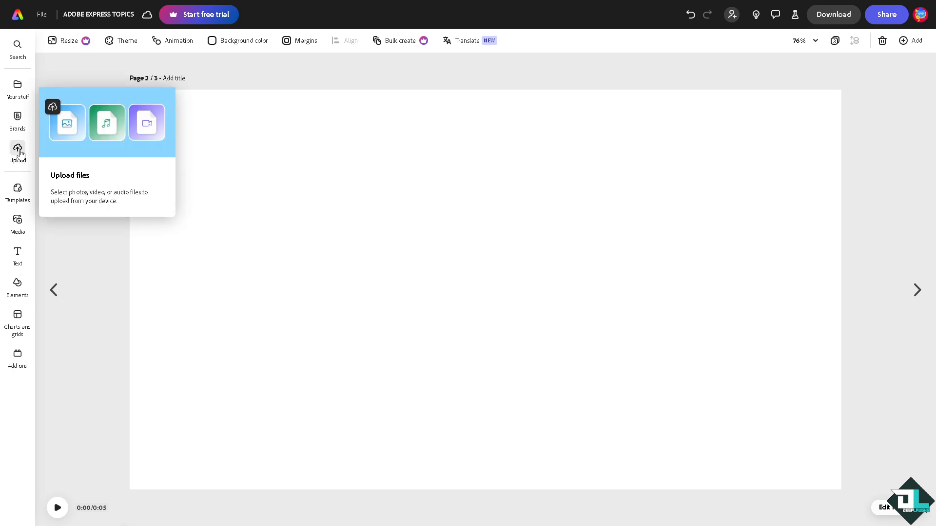
# Insert the recent photo of the pink-haired woman and enlarge it to cover the whole page
pyautogui.click(18, 222)
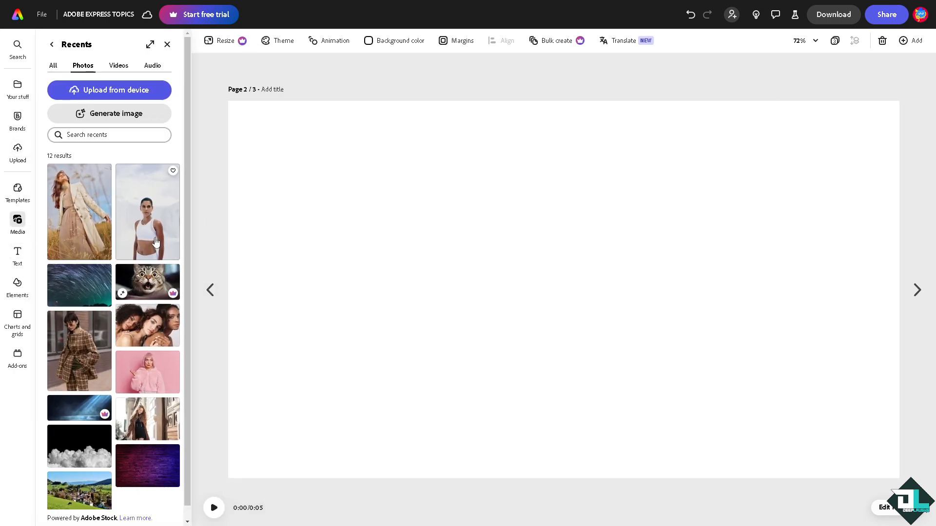
pyautogui.click(151, 373)
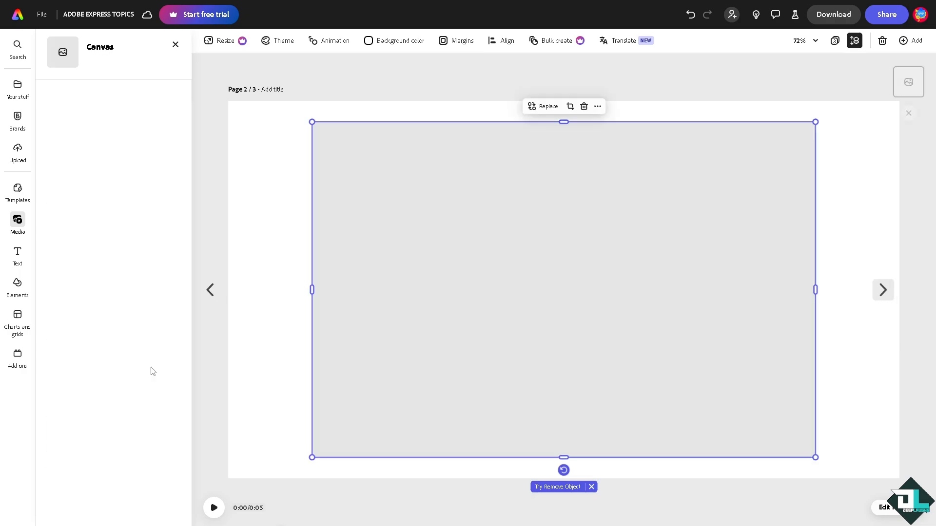
pyautogui.moveTo(312, 123); pyautogui.dragTo(195, 110)
pyautogui.moveTo(816, 458); pyautogui.dragTo(920, 524)
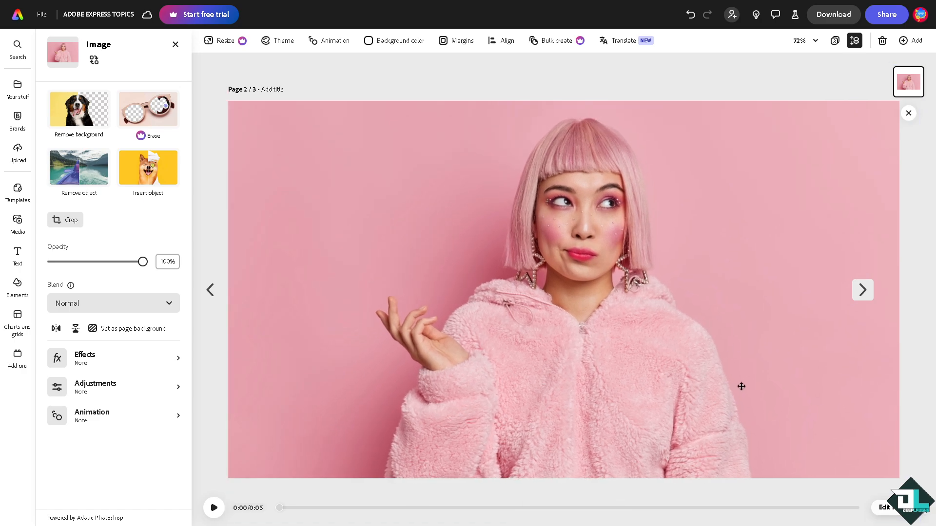
pyautogui.click(735, 385)
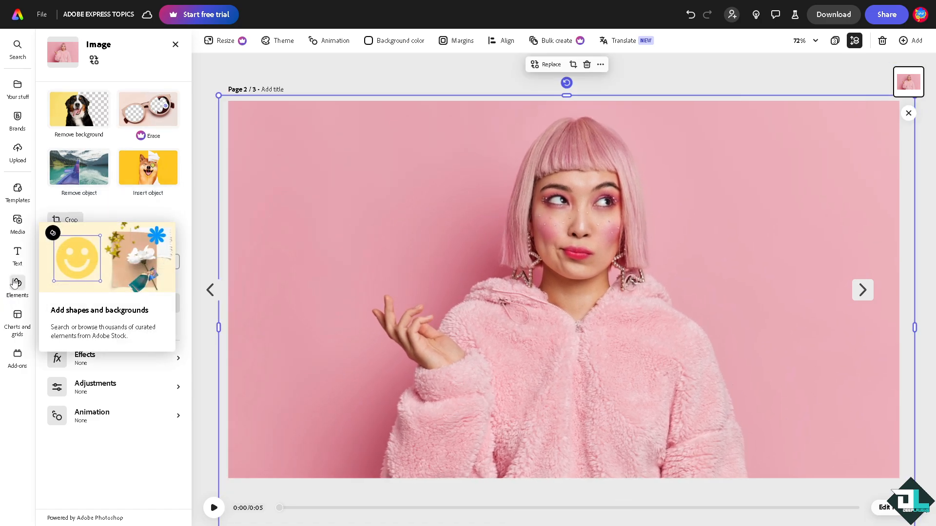
# Add the red-and-blue brick wall photo, enlarge it to cover the page and send it to the back
pyautogui.click(19, 229)
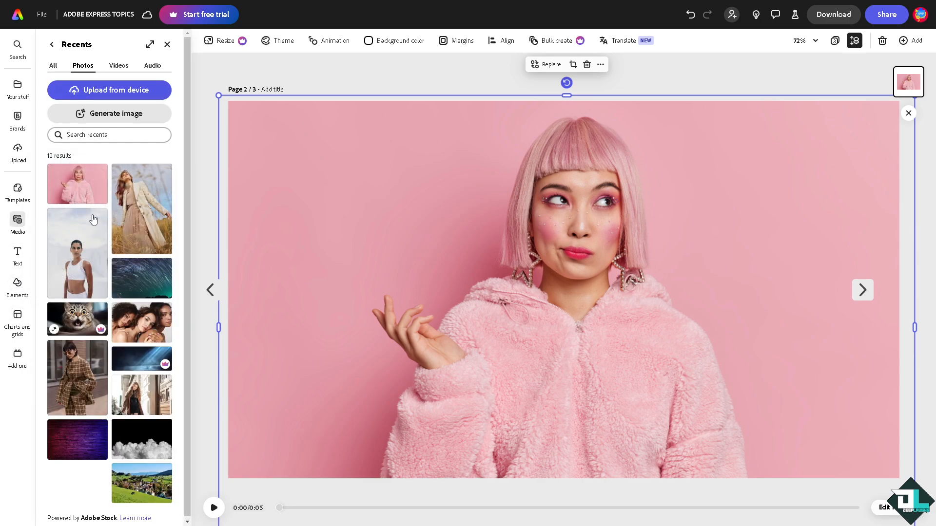
pyautogui.click(83, 449)
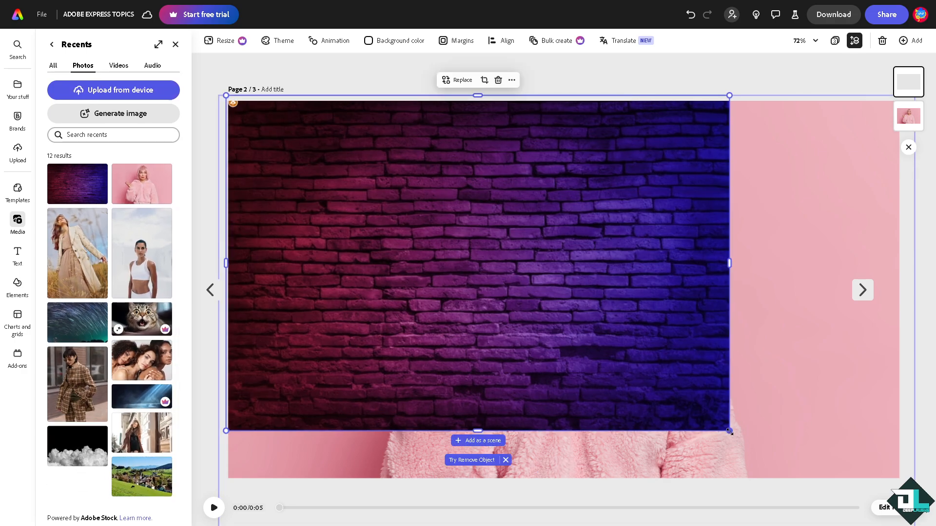
pyautogui.moveTo(729, 431); pyautogui.dragTo(900, 523)
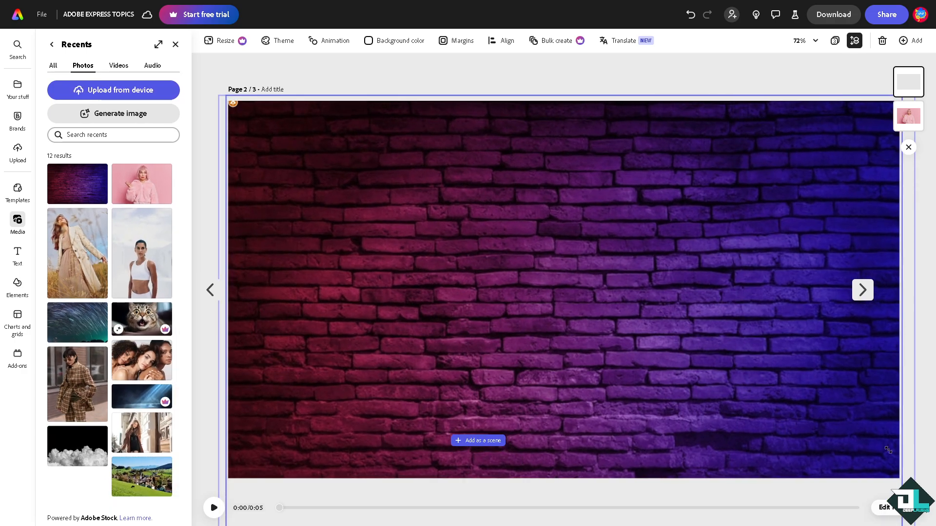
pyautogui.rightClick(619, 319)
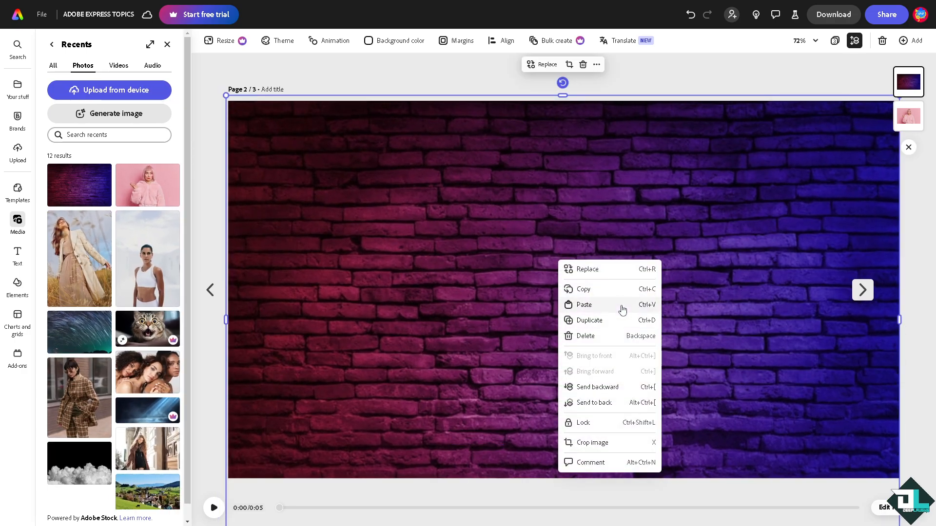
pyautogui.click(608, 402)
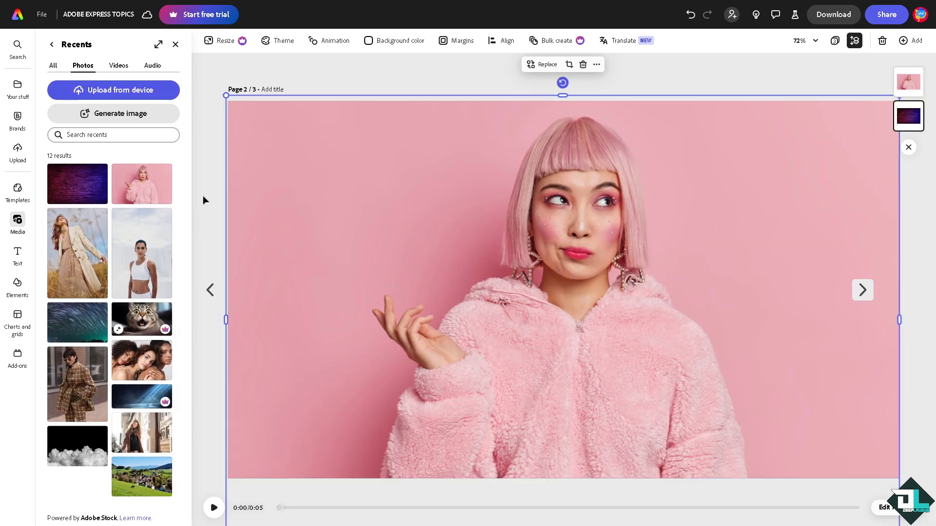
# Set the pink-haired woman photo's blend mode to Multiply
pyautogui.click(429, 161)
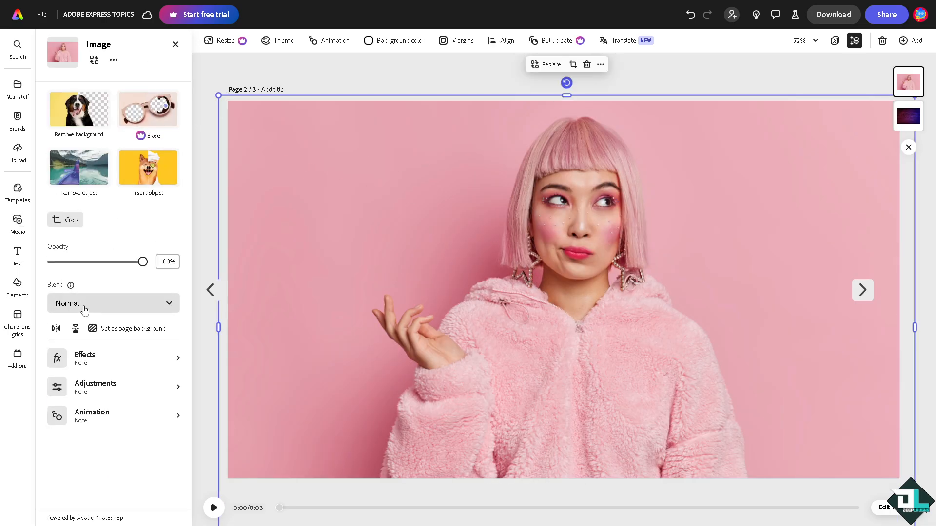
pyautogui.click(168, 304)
pyautogui.click(141, 385)
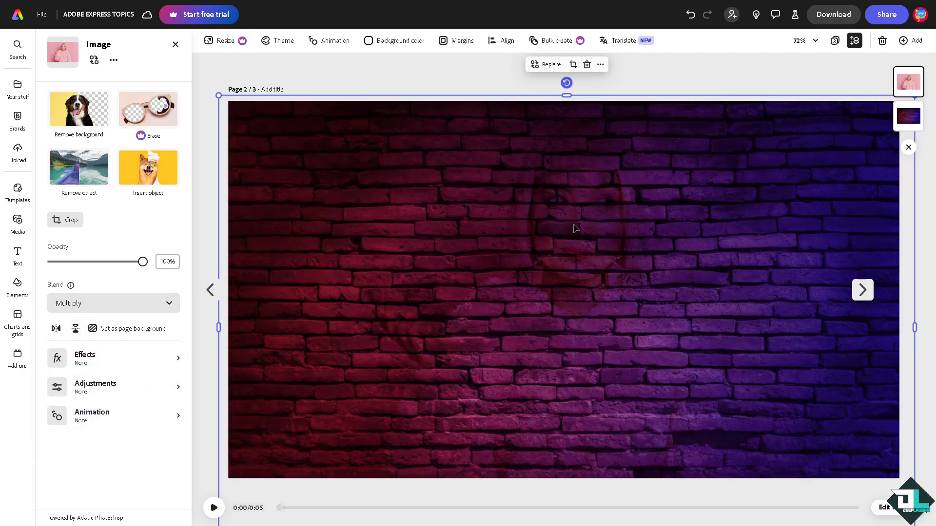
# Scale down the blended photo of the pink-haired woman and reposition it near the middle of the page
pyautogui.moveTo(219, 97); pyautogui.dragTo(310, 150)
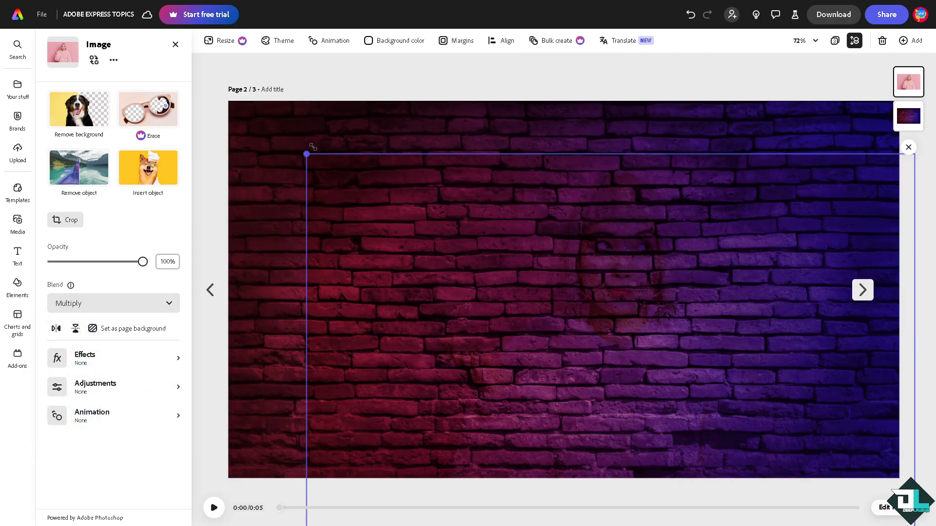
pyautogui.click(297, 133)
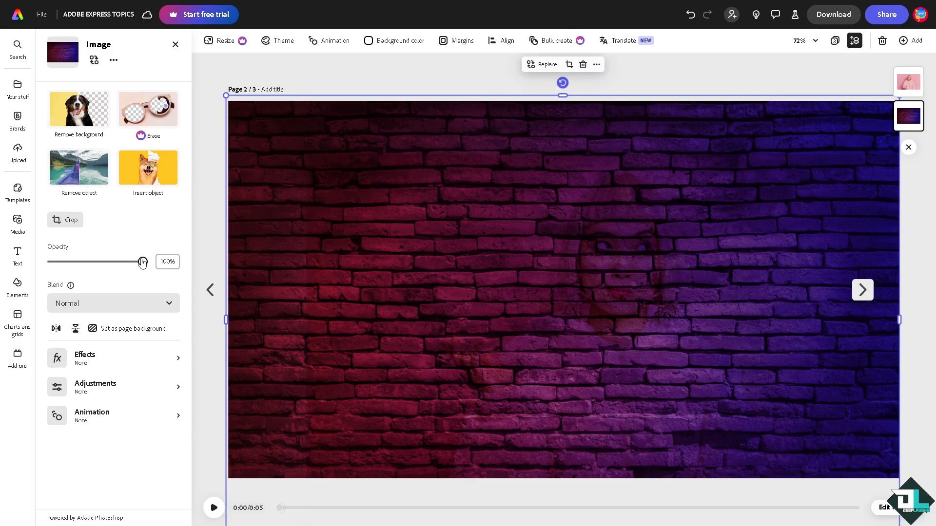
pyautogui.moveTo(142, 262); pyautogui.dragTo(163, 264)
pyautogui.moveTo(530, 236); pyautogui.dragTo(481, 188)
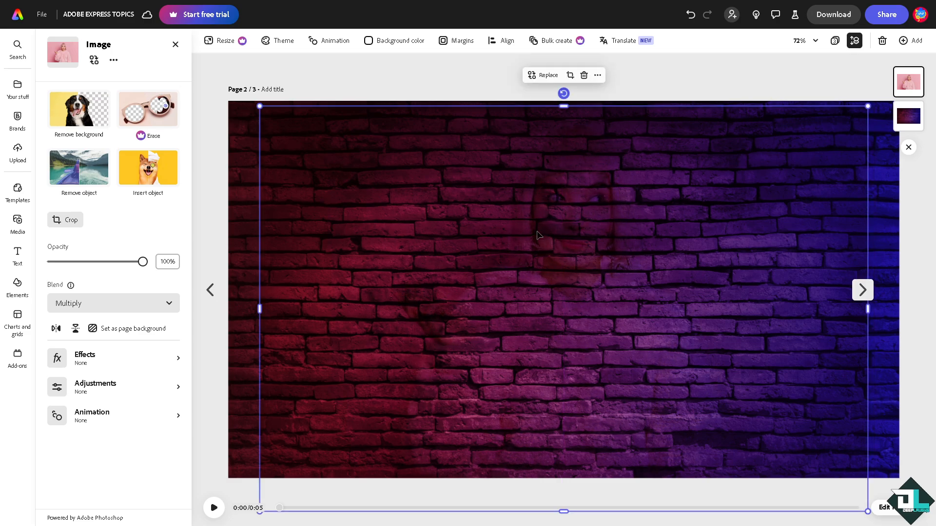
# Replace the pink-haired woman's photo with the one of the woman in a white sports top, enlarged and centred over the brick wall
pyautogui.press('Delete')
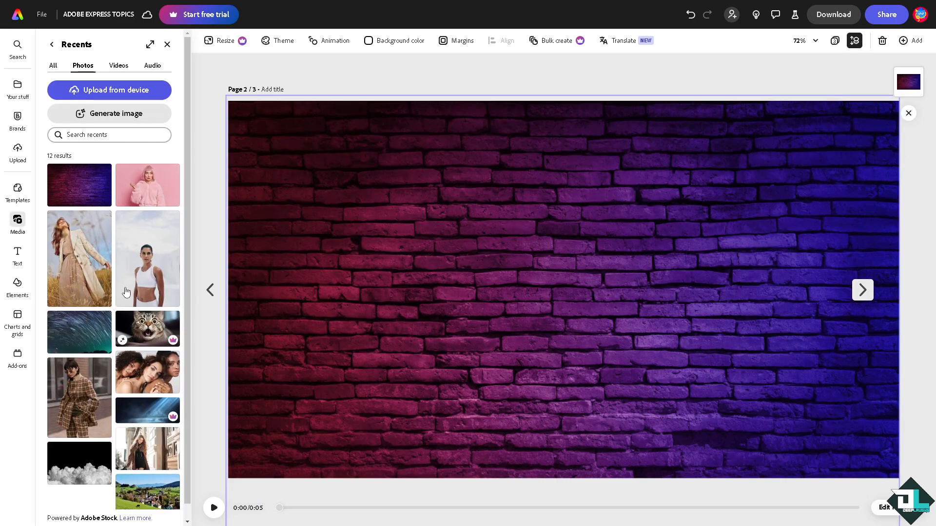
pyautogui.click(143, 275)
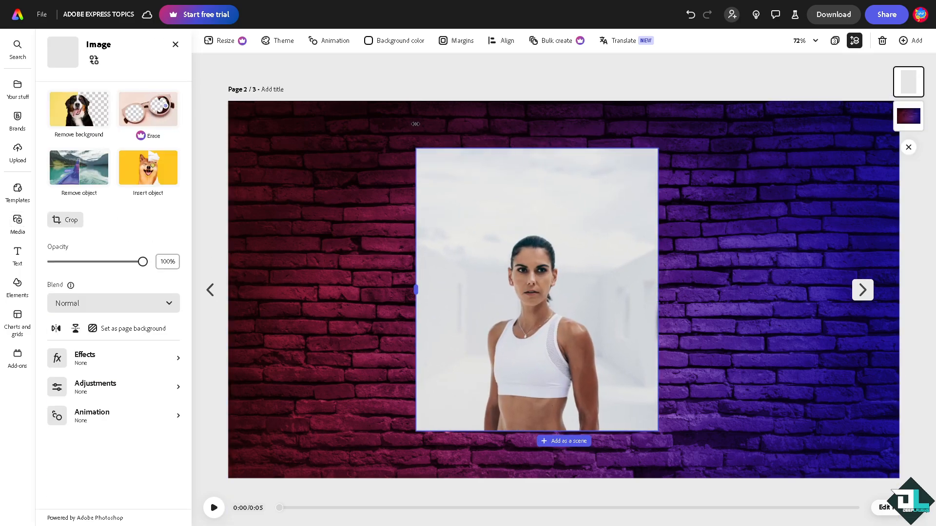
pyautogui.moveTo(656, 149); pyautogui.dragTo(730, 50)
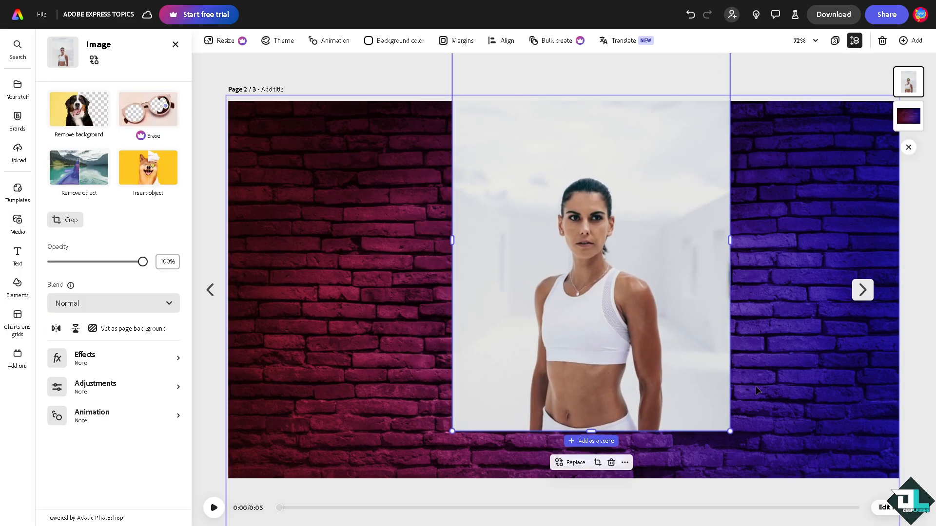
pyautogui.moveTo(736, 436); pyautogui.dragTo(791, 514)
pyautogui.moveTo(543, 329); pyautogui.dragTo(485, 307)
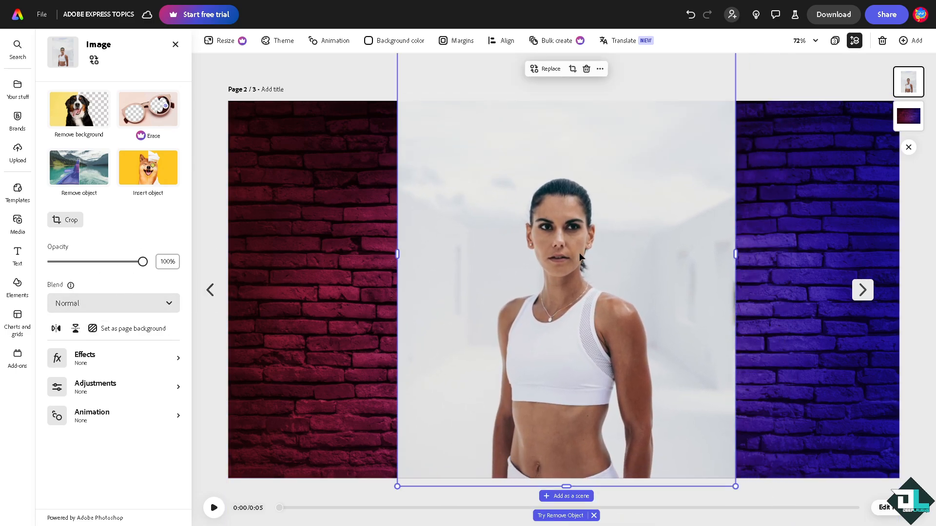
# Blend the photo of the woman in the sports top into the brick wall with Multiply
pyautogui.click(164, 304)
pyautogui.click(130, 383)
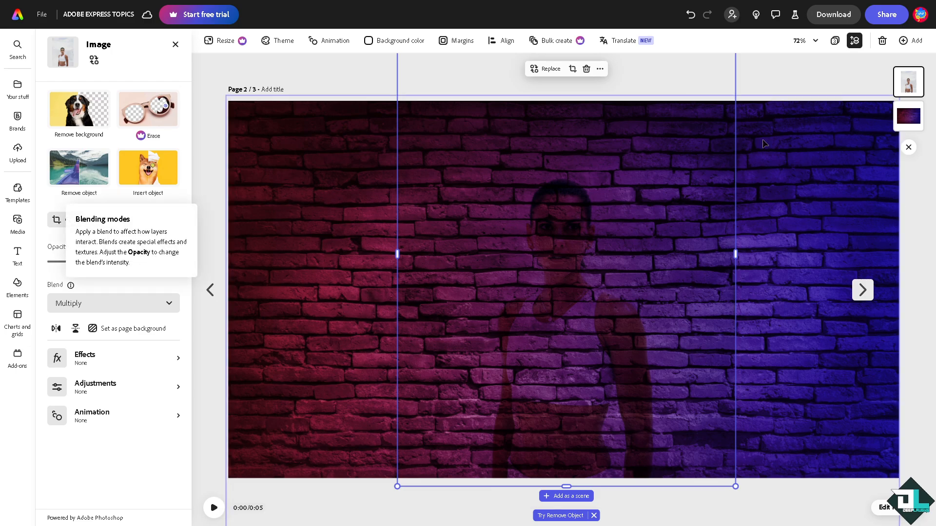
# Add another same-size page and place the video of the couple in hoodies against the page's left edge
pyautogui.click(910, 42)
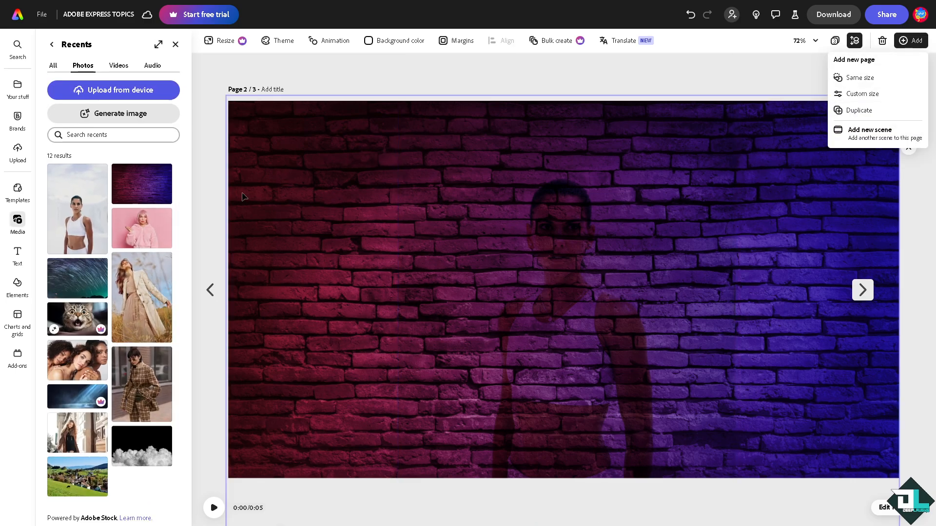
pyautogui.click(859, 78)
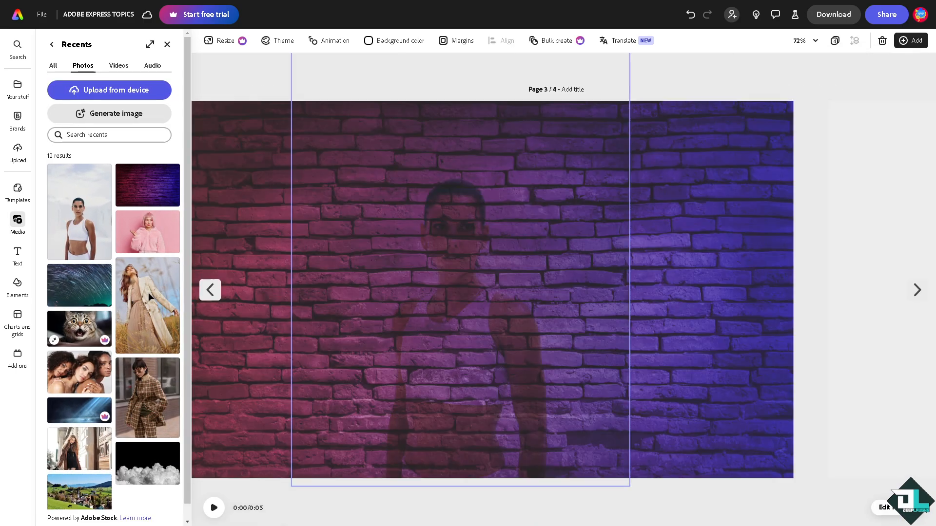
pyautogui.click(119, 65)
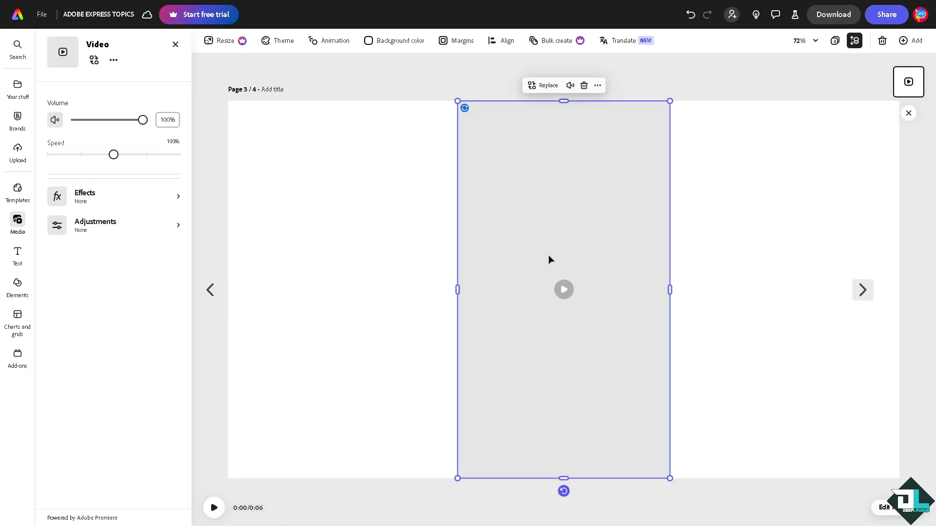
pyautogui.moveTo(669, 473); pyautogui.dragTo(594, 469)
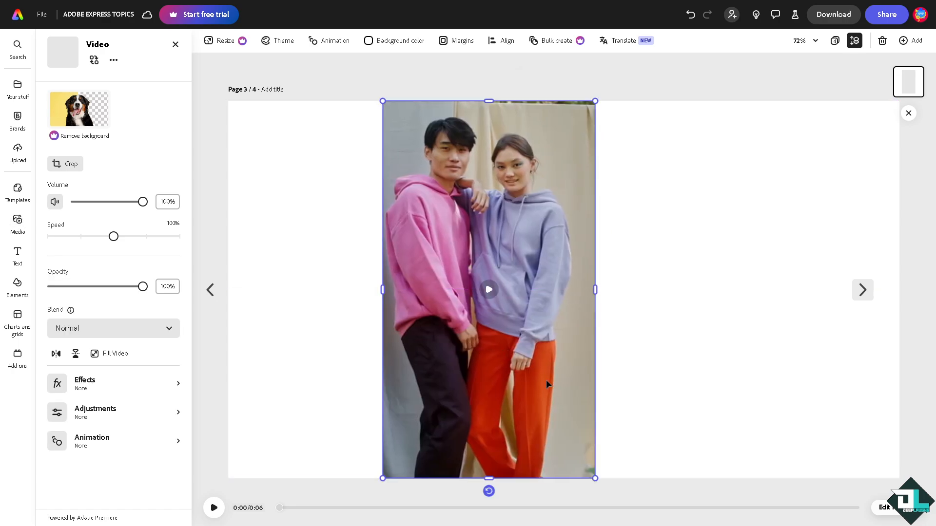
pyautogui.moveTo(501, 335); pyautogui.dragTo(347, 336)
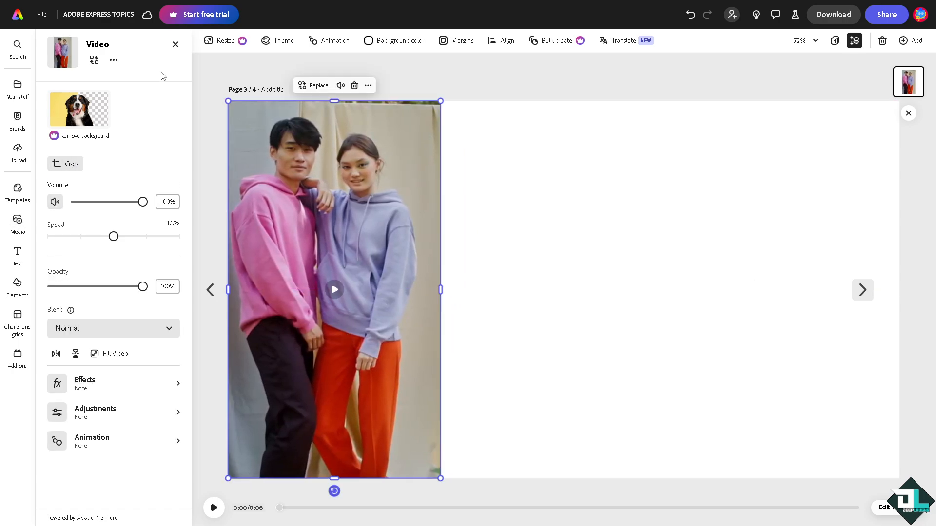
pyautogui.press('Escape')
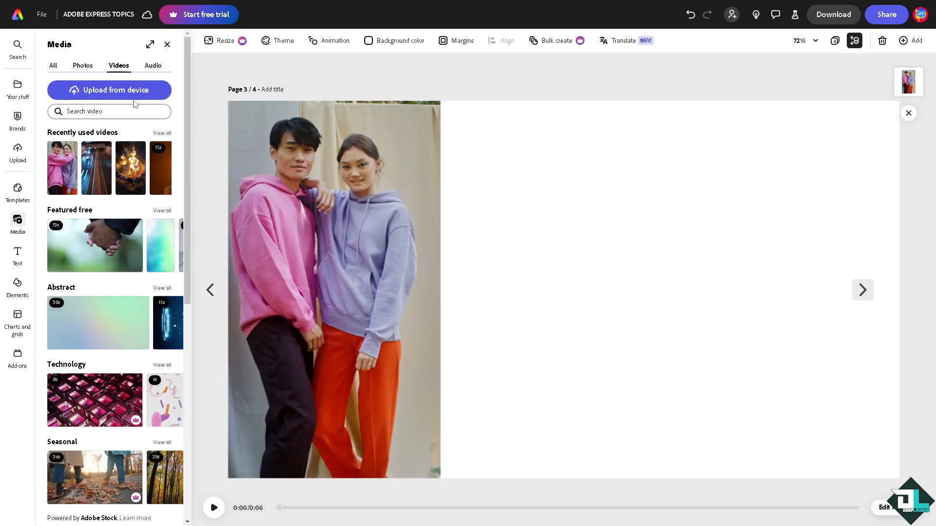
# Add the dining table video from the Featured free collection and place it directly beside the couple's video along the page's top edge
pyautogui.click(162, 133)
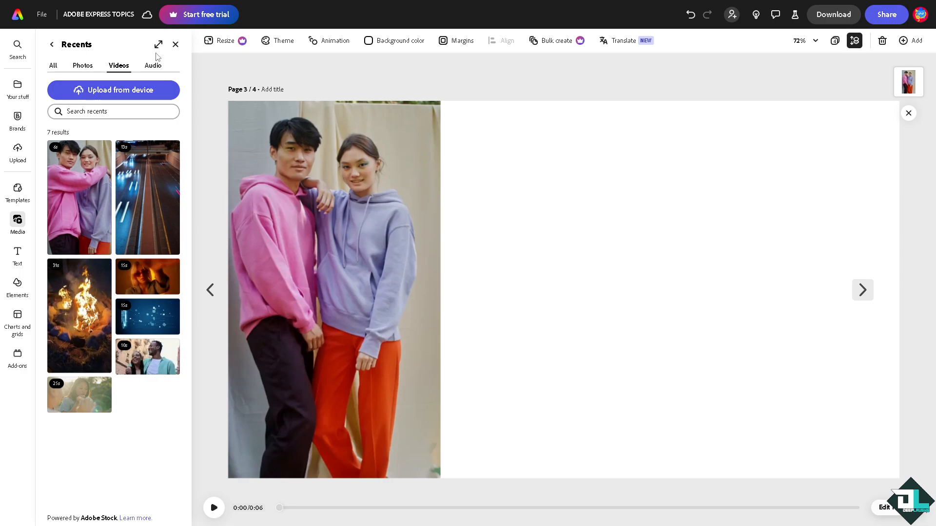
pyautogui.click(175, 45)
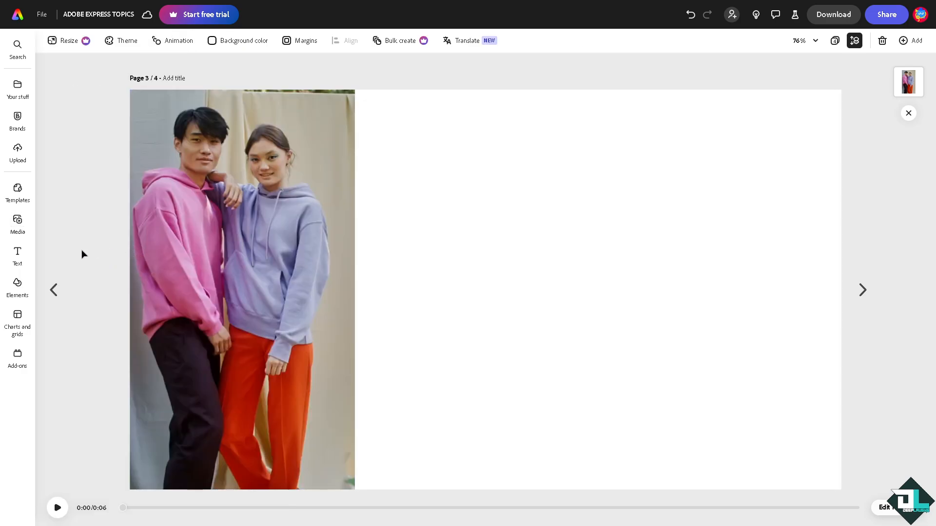
pyautogui.click(17, 222)
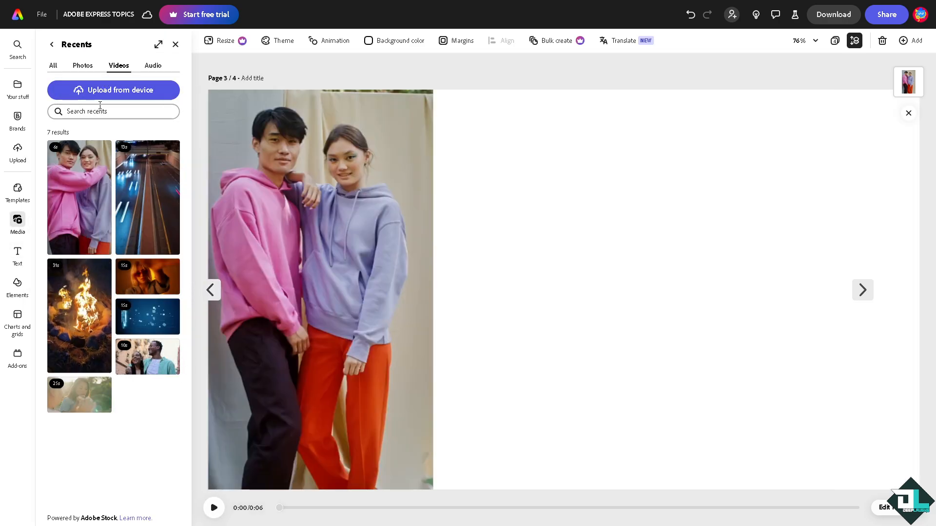
pyautogui.click(82, 112)
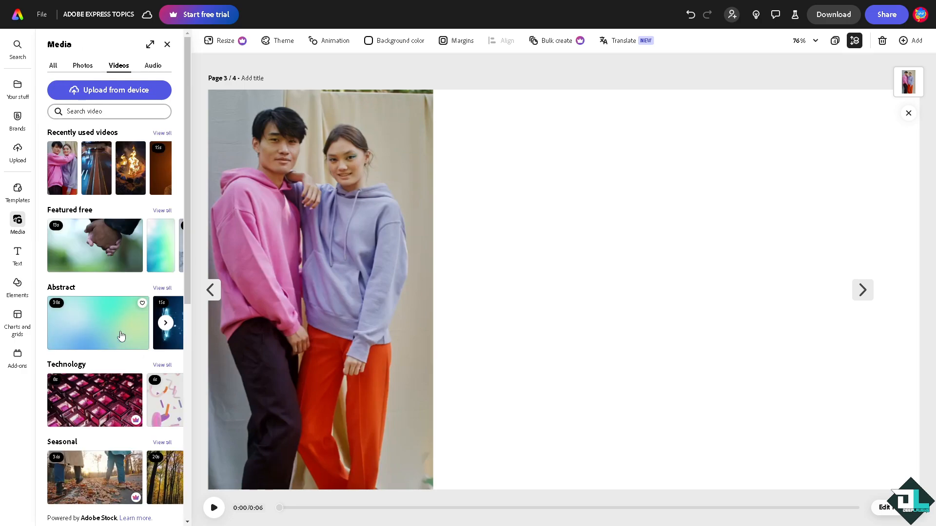
pyautogui.click(162, 212)
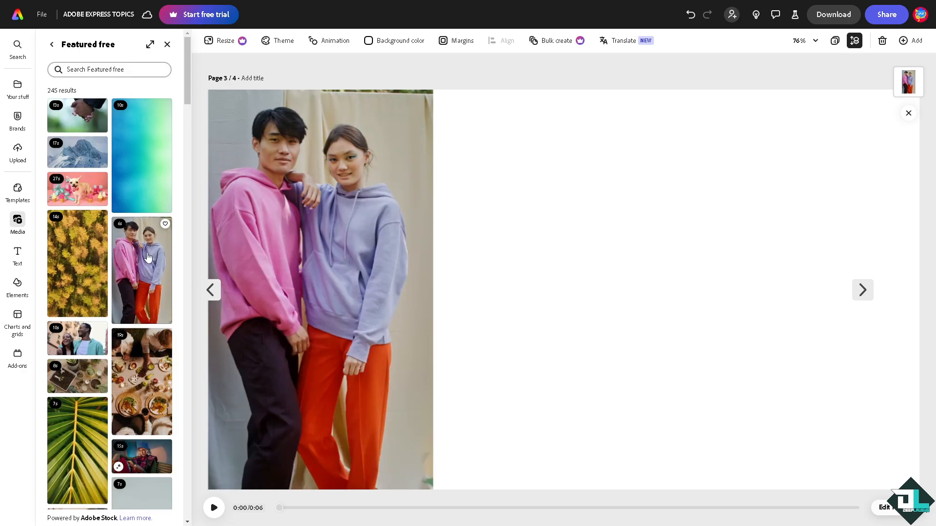
pyautogui.click(141, 414)
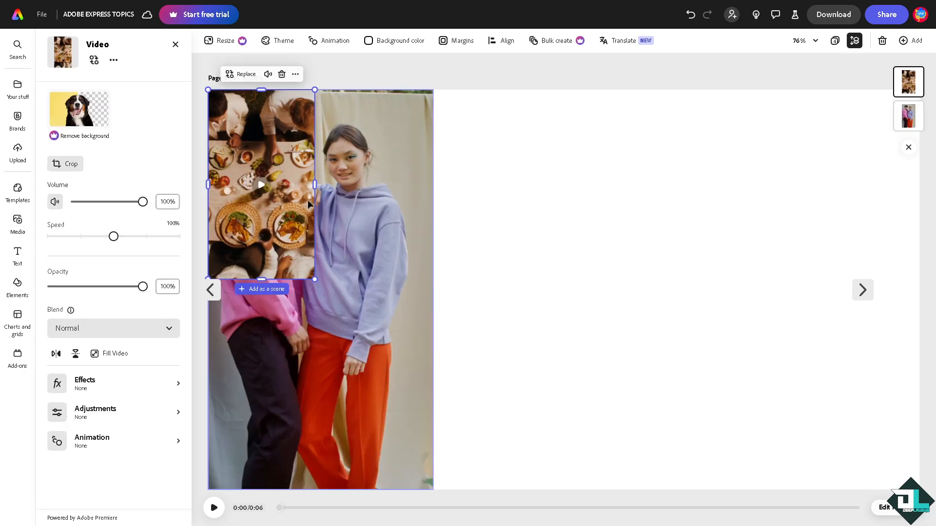
pyautogui.moveTo(266, 151); pyautogui.dragTo(492, 151)
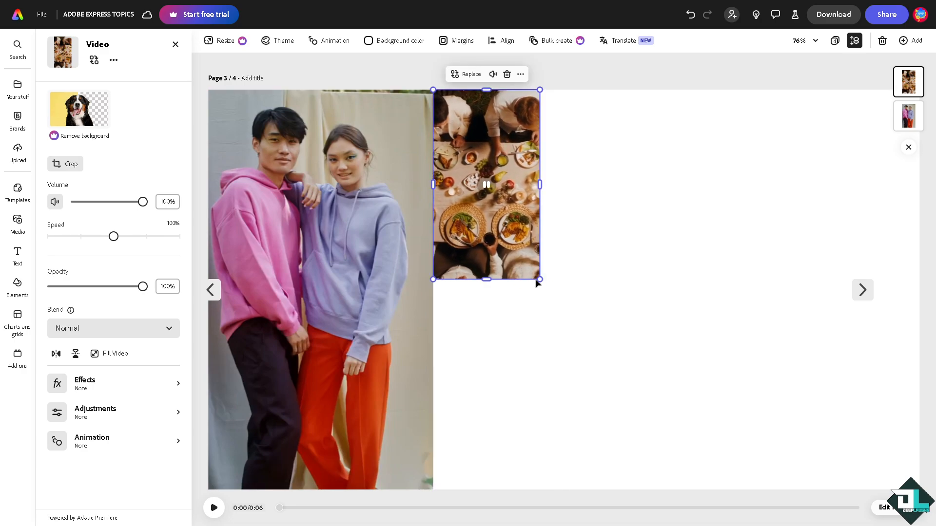
# Enlarge the dining table video to the page's height and fill the remaining space beside it with the sleeping baby video
pyautogui.moveTo(554, 297); pyautogui.dragTo(697, 465)
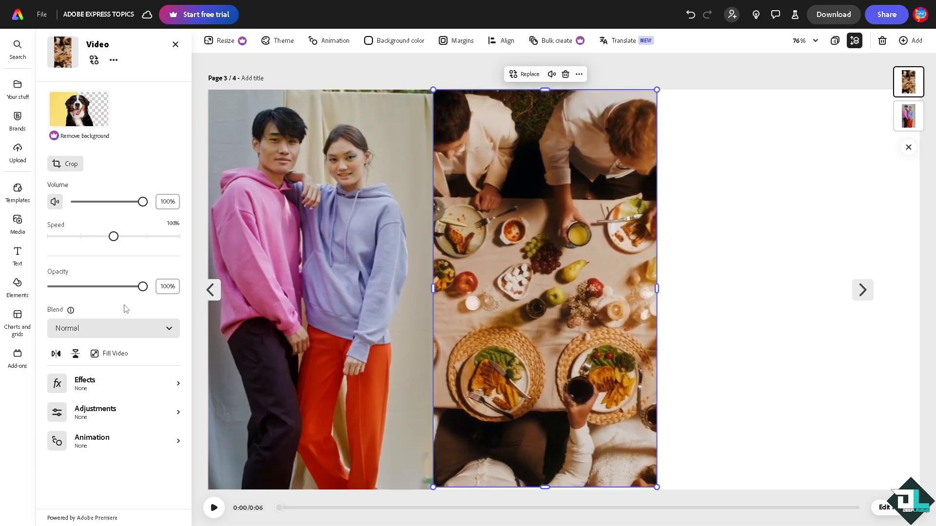
pyautogui.click(17, 223)
pyautogui.scroll(-3, 146, 341)
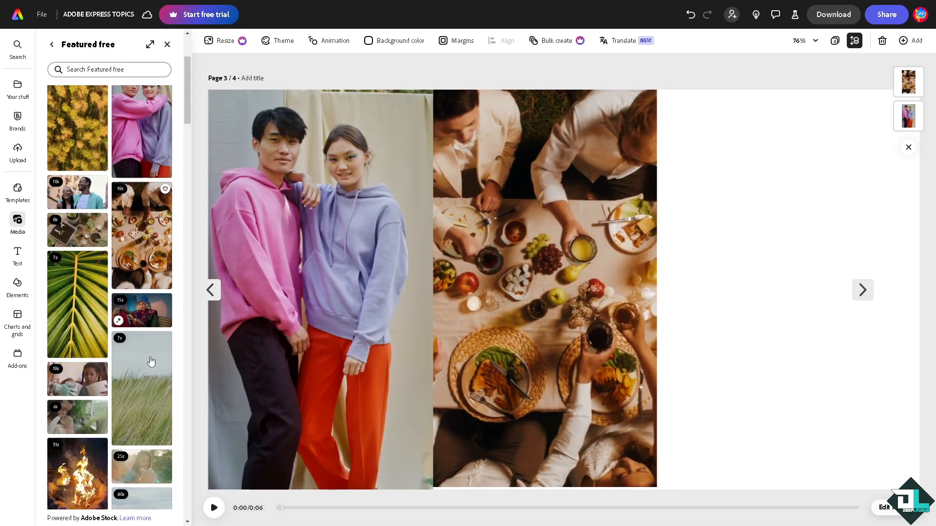
pyautogui.scroll(-5, 147, 371)
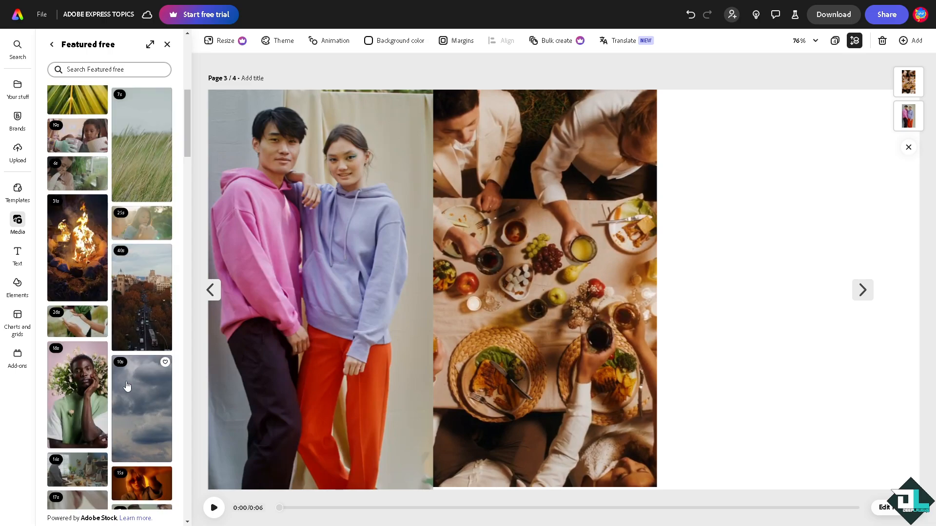
pyautogui.scroll(-5, 91, 399)
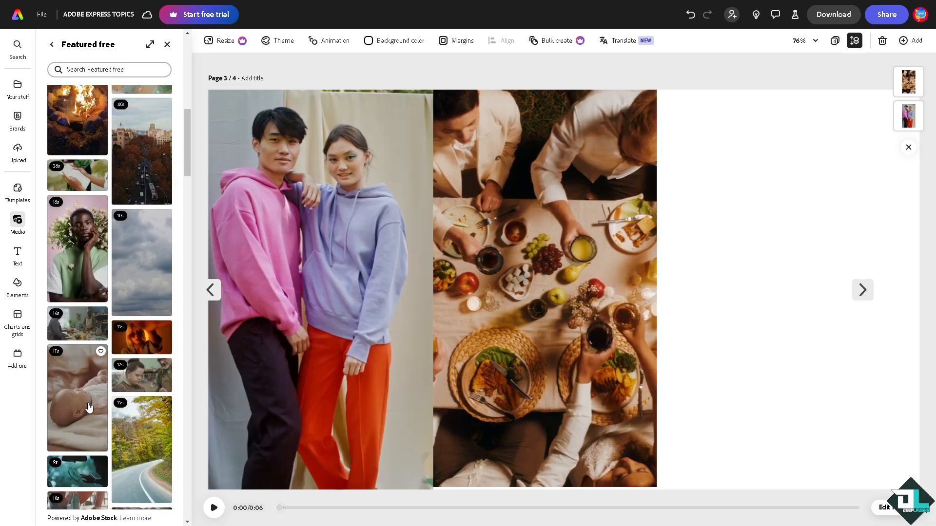
pyautogui.click(87, 308)
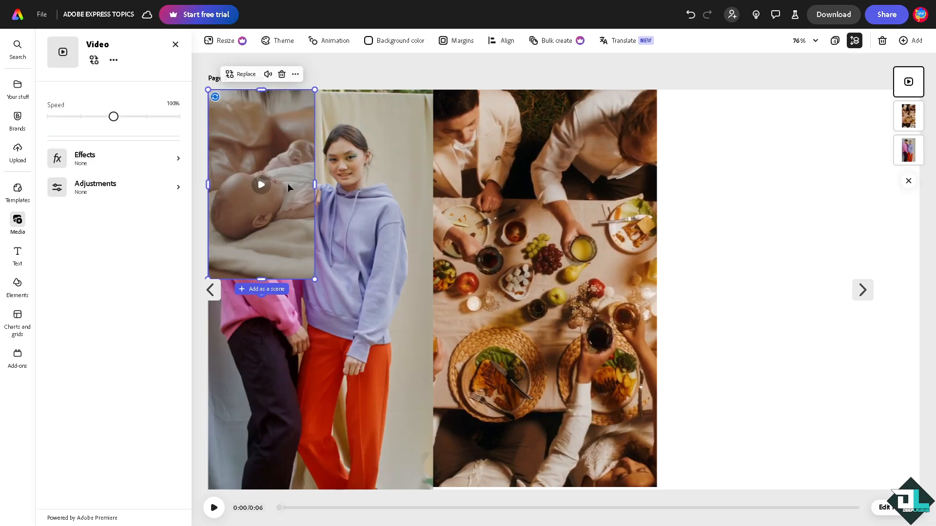
pyautogui.moveTo(288, 183); pyautogui.dragTo(710, 147)
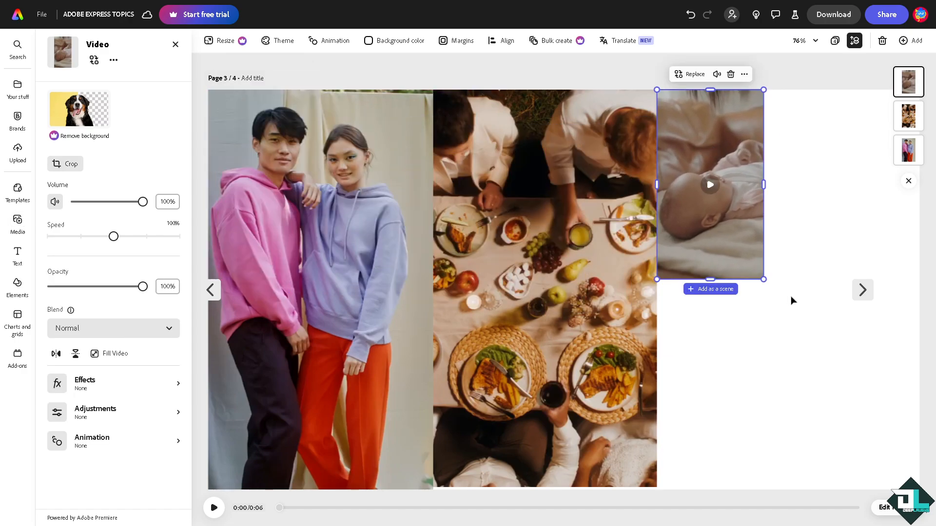
pyautogui.moveTo(764, 281); pyautogui.dragTo(909, 524)
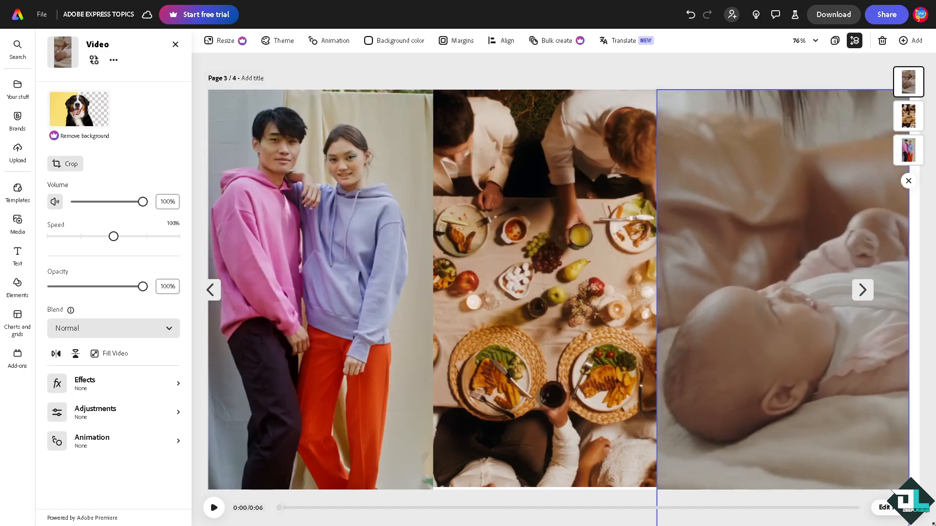
pyautogui.moveTo(907, 314); pyautogui.dragTo(919, 315)
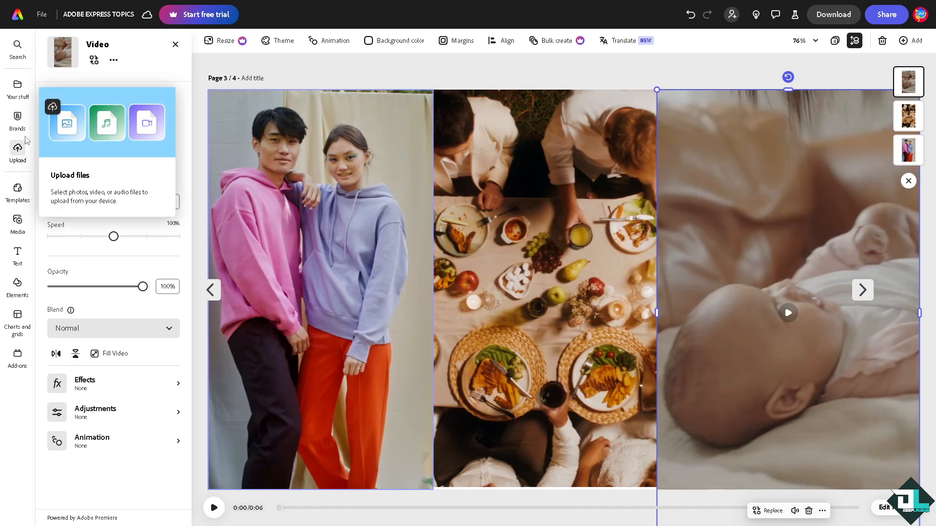
# Add the campfire video from Featured free, stretch it over the whole page, and send it behind the other videos
pyautogui.click(17, 226)
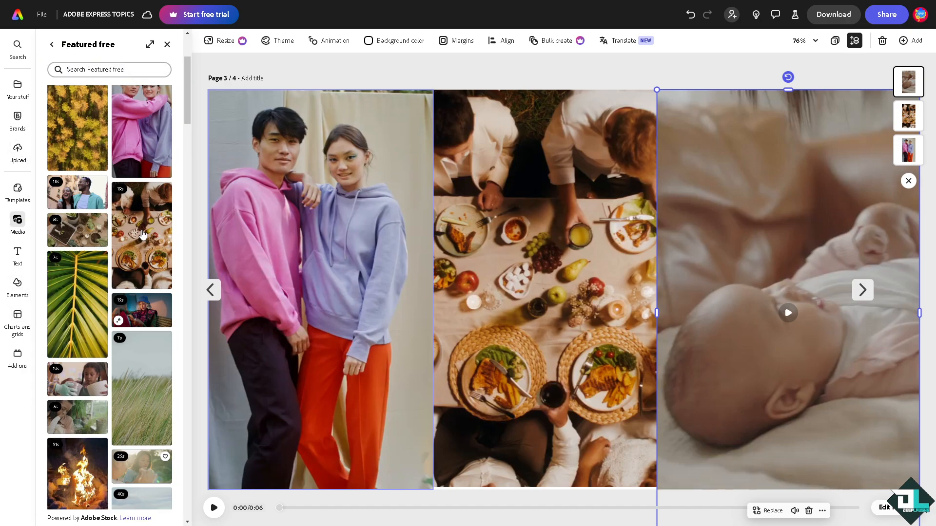
pyautogui.scroll(-5, 76, 351)
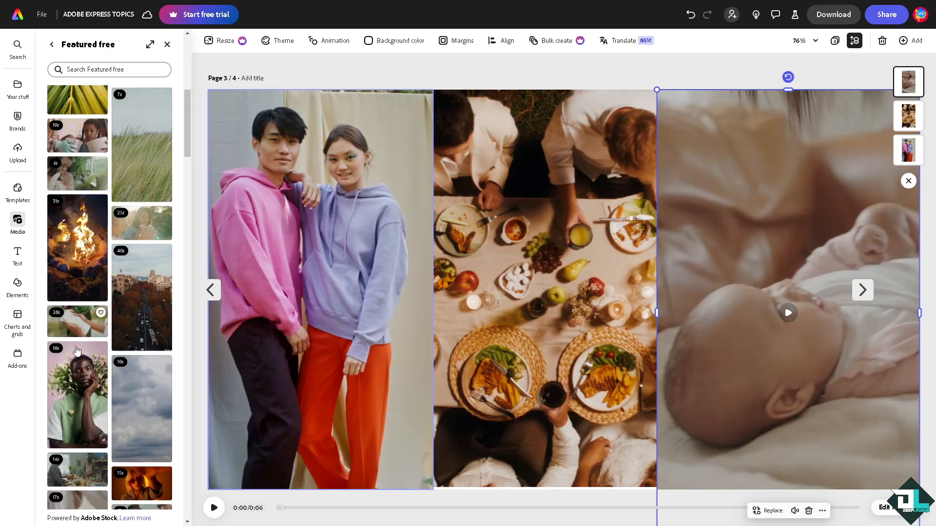
pyautogui.click(78, 244)
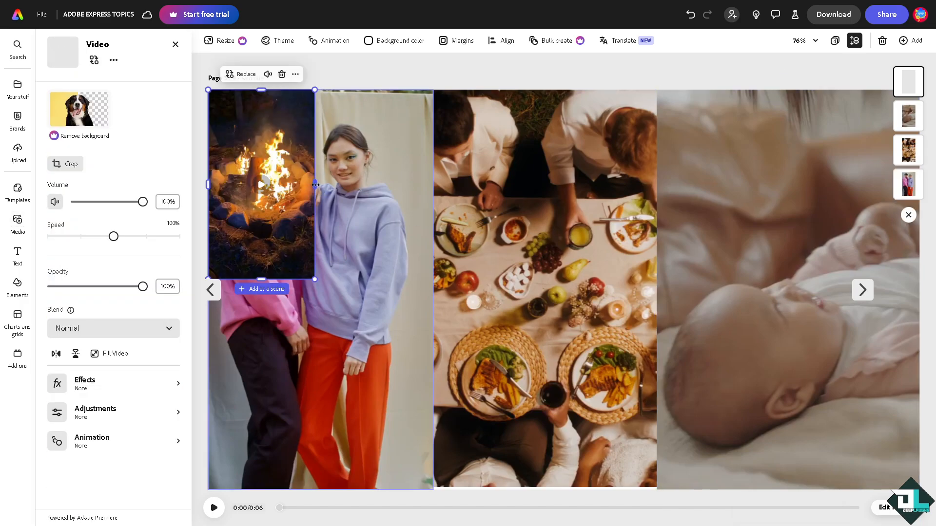
pyautogui.moveTo(315, 185); pyautogui.dragTo(919, 185)
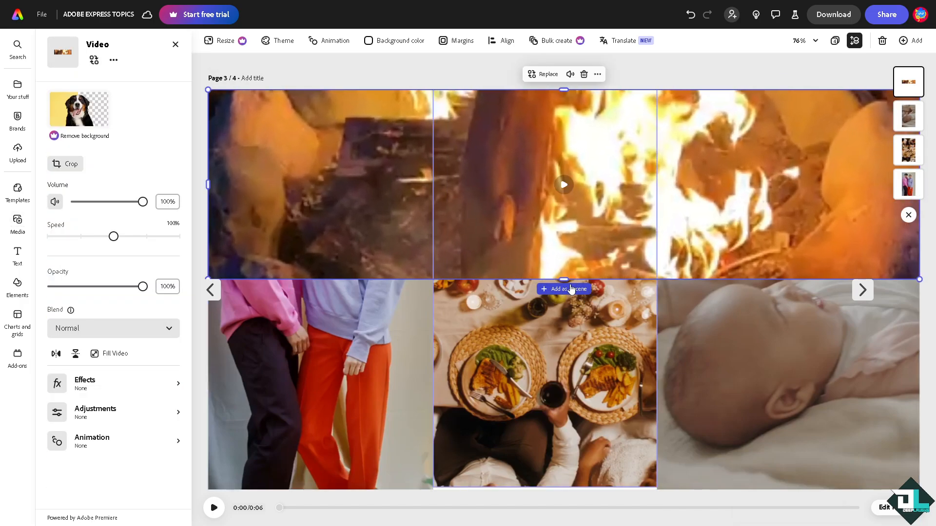
pyautogui.moveTo(570, 289); pyautogui.dragTo(565, 490)
pyautogui.rightClick(295, 217)
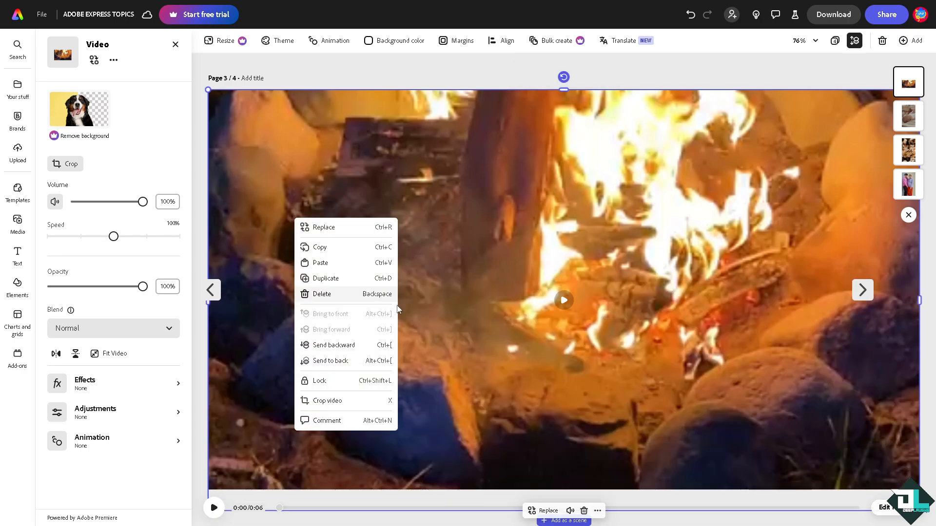
pyautogui.click(364, 361)
# Lower the opacity of the couple, dining table and baby videos to about 51%, and play the blended page
pyautogui.click(349, 192)
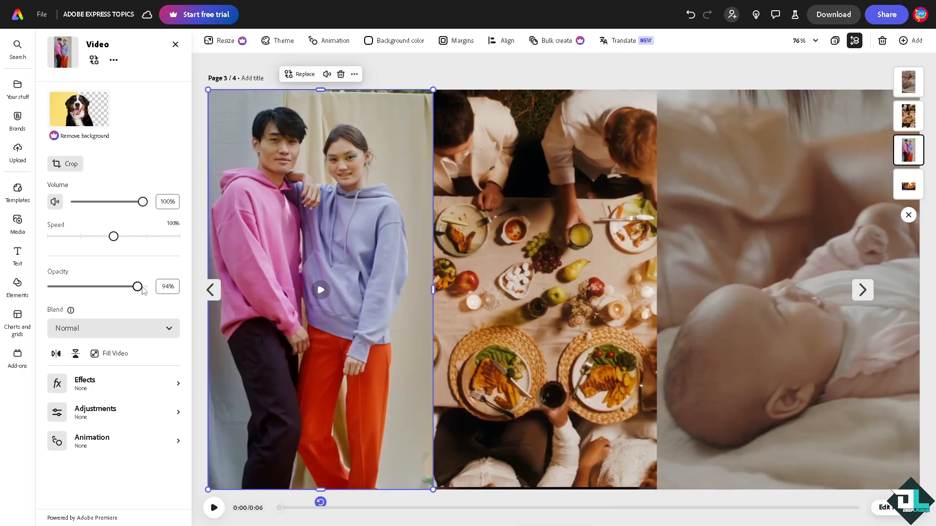
pyautogui.moveTo(143, 291); pyautogui.dragTo(99, 287)
pyautogui.click(478, 249)
pyautogui.click(752, 179)
pyautogui.click(644, 67)
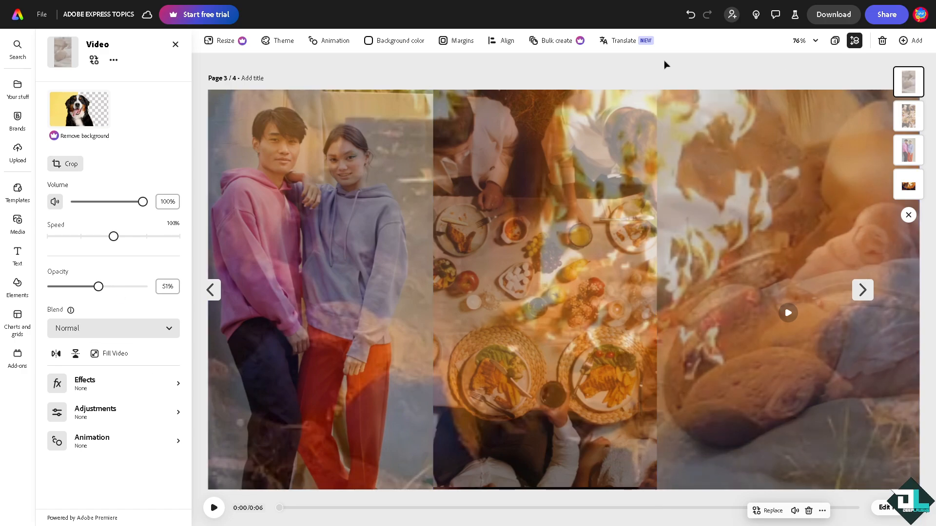
pyautogui.click(214, 508)
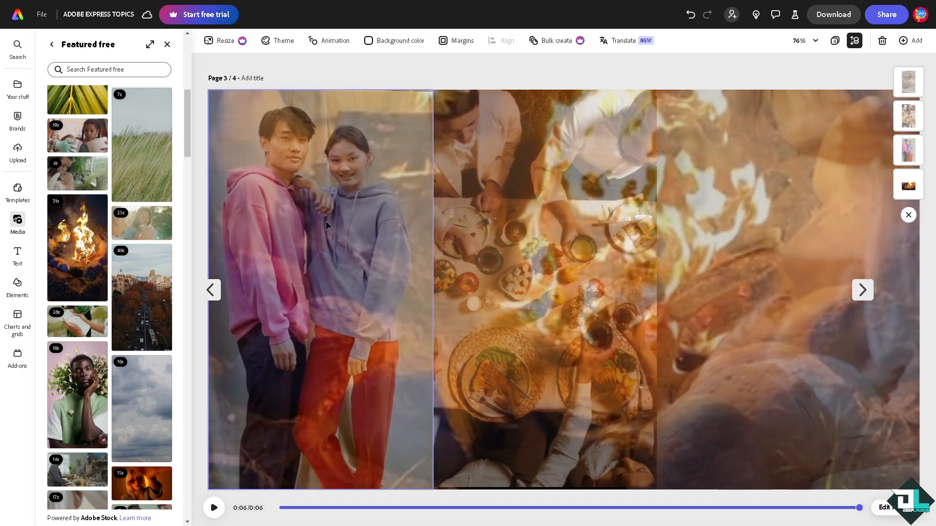
# Review the selected page's download options, trying the 4K video resolution, and leave without downloading
pyautogui.click(834, 18)
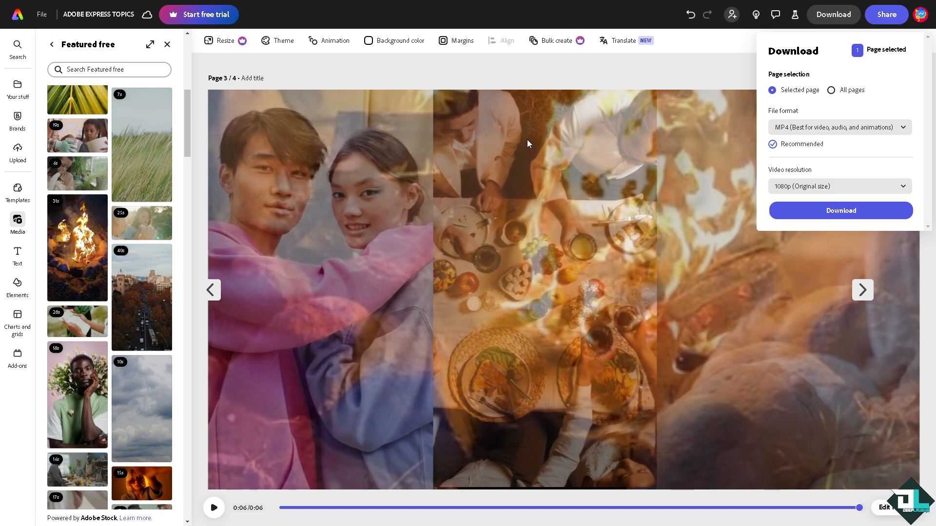
pyautogui.click(843, 191)
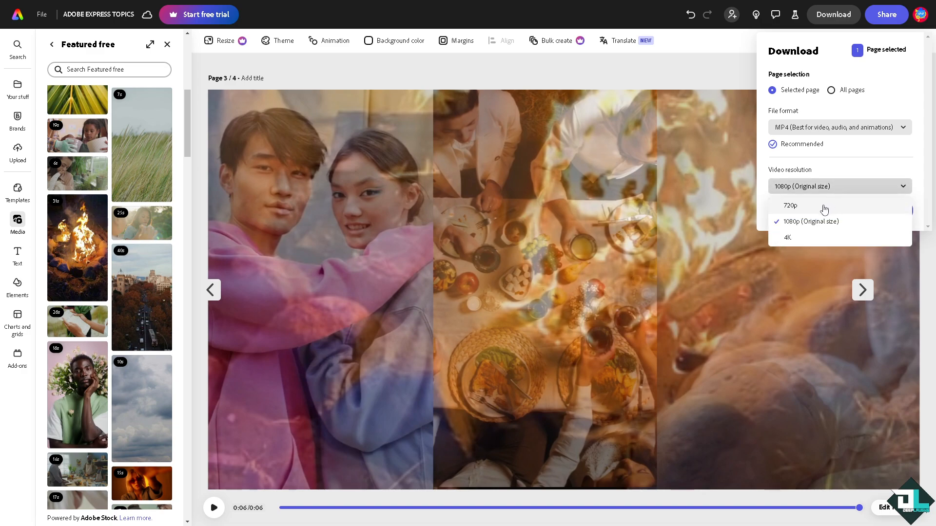
pyautogui.click(802, 238)
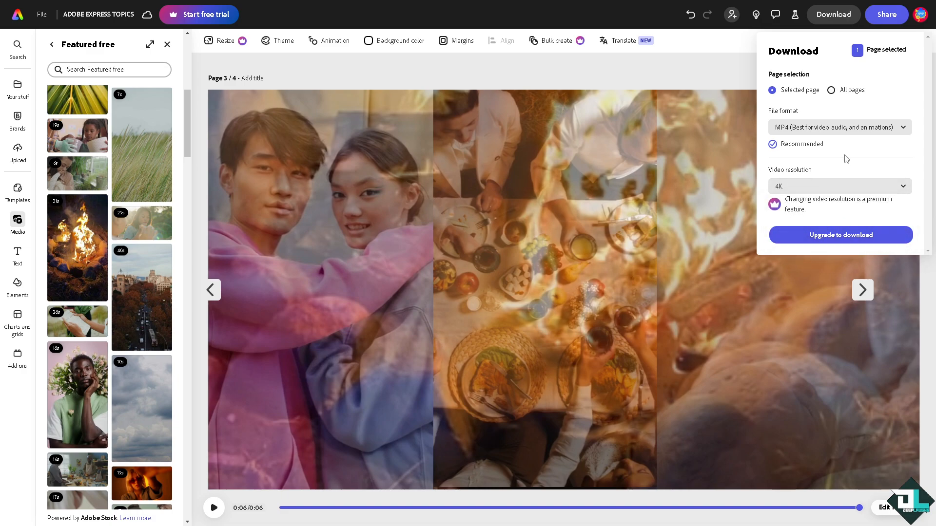
pyautogui.click(702, 53)
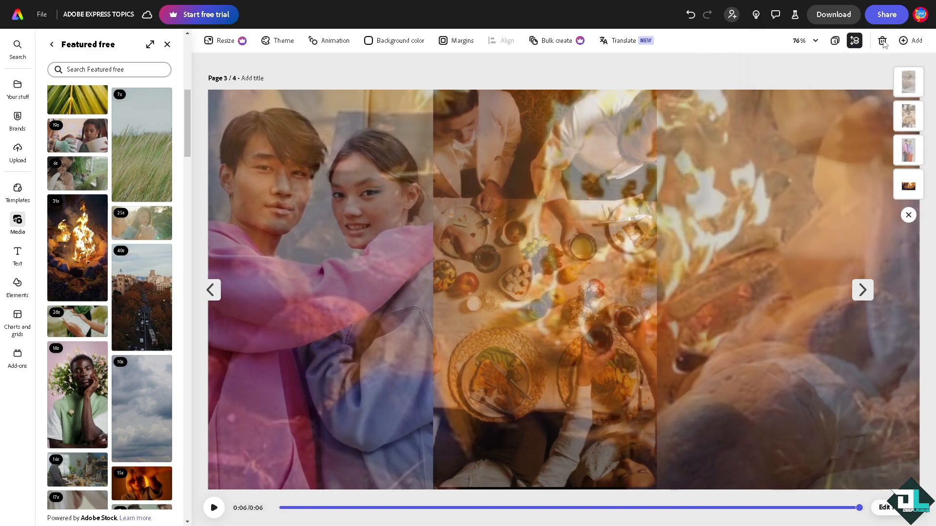
# Review the view-only link sharing options, allowing others to use the file, and leave without creating a link
pyautogui.click(885, 25)
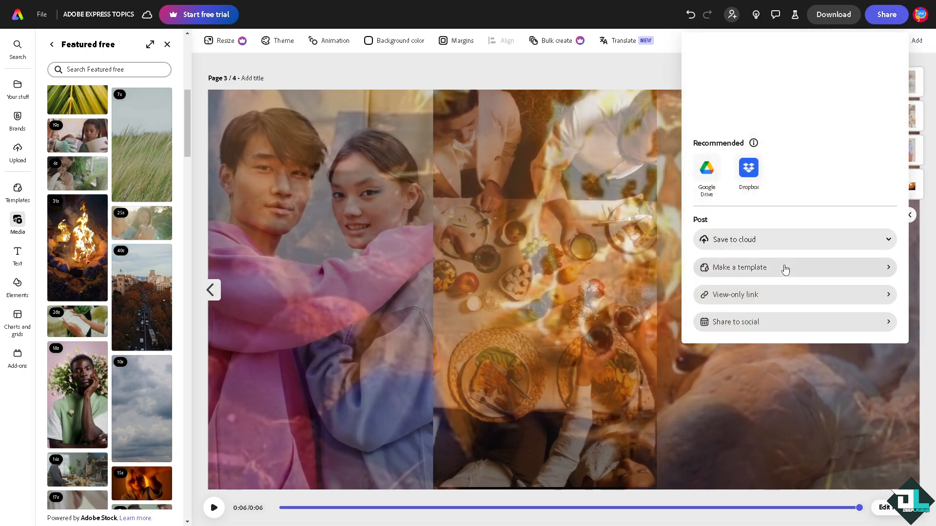
pyautogui.click(786, 295)
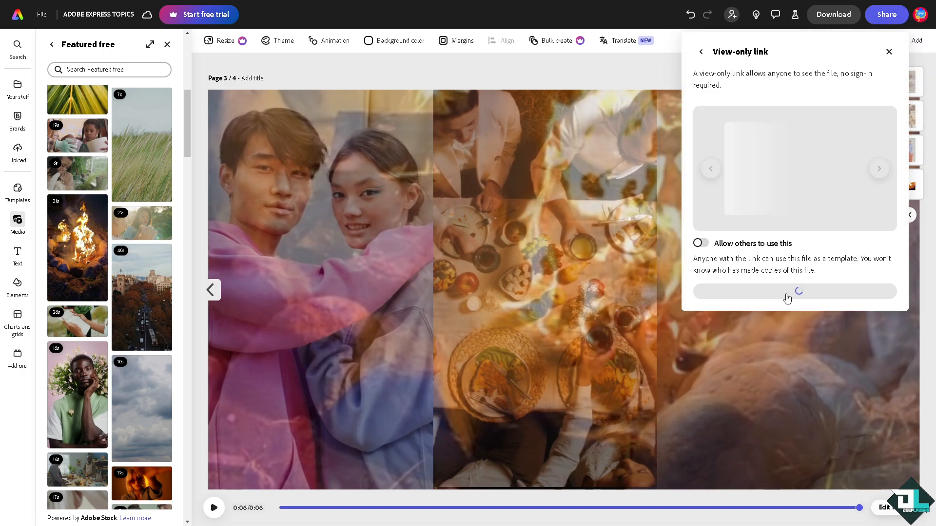
pyautogui.click(705, 245)
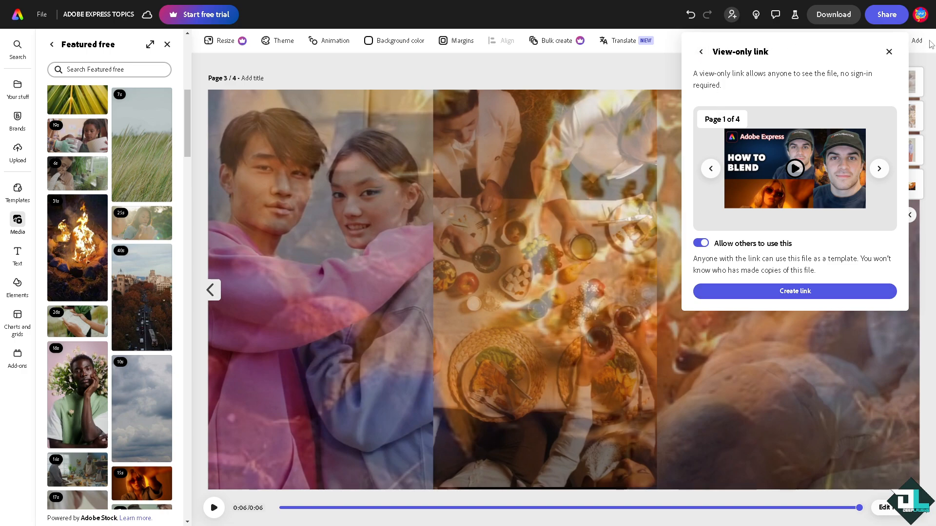
pyautogui.click(889, 52)
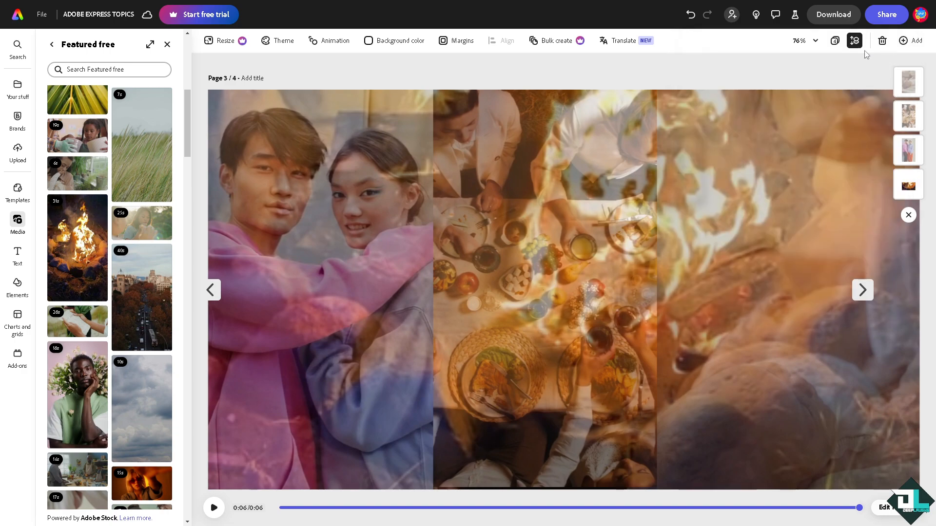
# Review the sharing options for saving the file to cloud storage, and replay the blended page
pyautogui.click(887, 15)
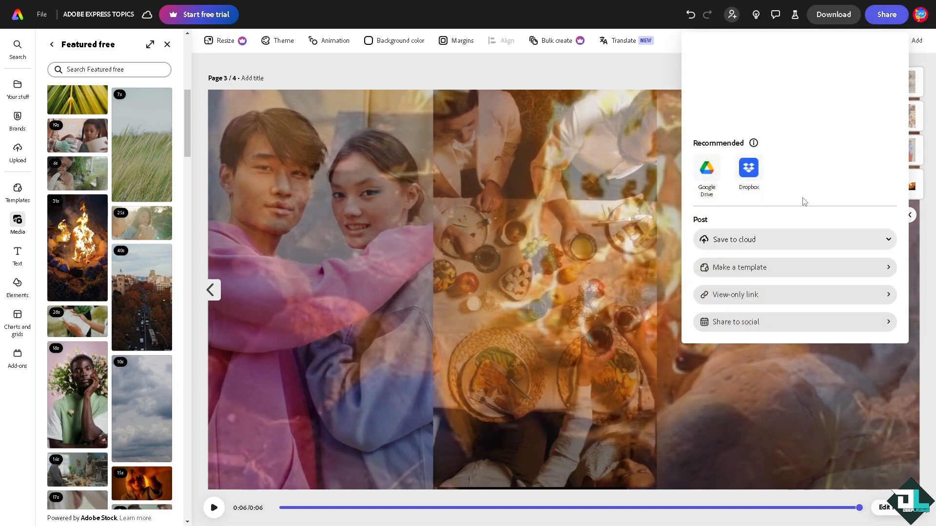
pyautogui.click(776, 244)
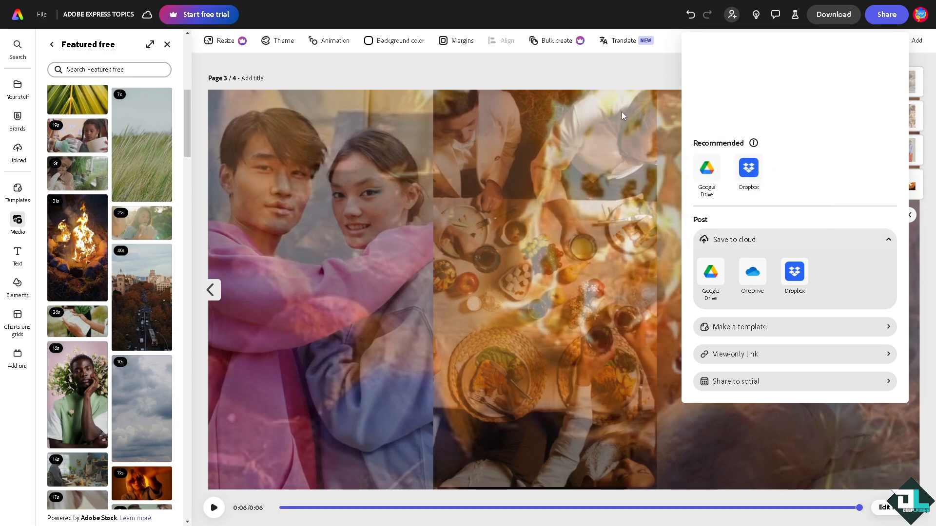
pyautogui.click(628, 71)
pyautogui.click(214, 508)
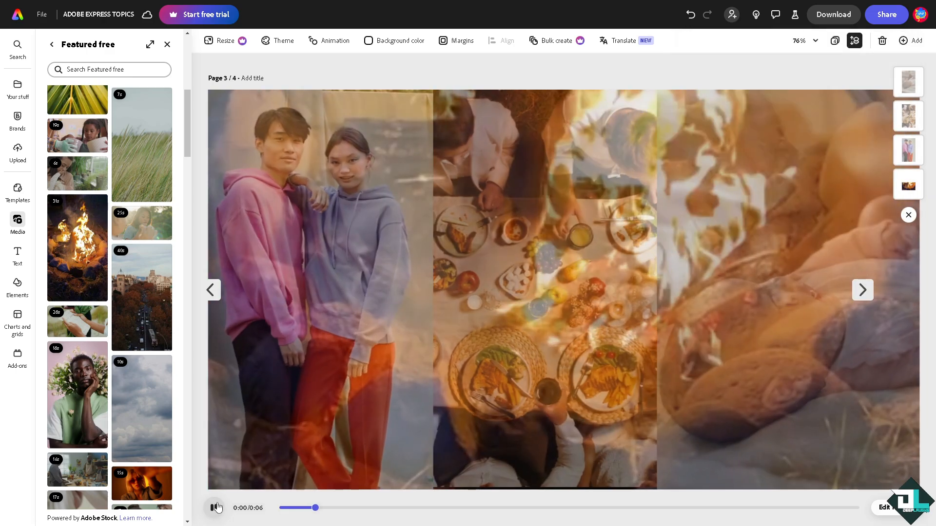